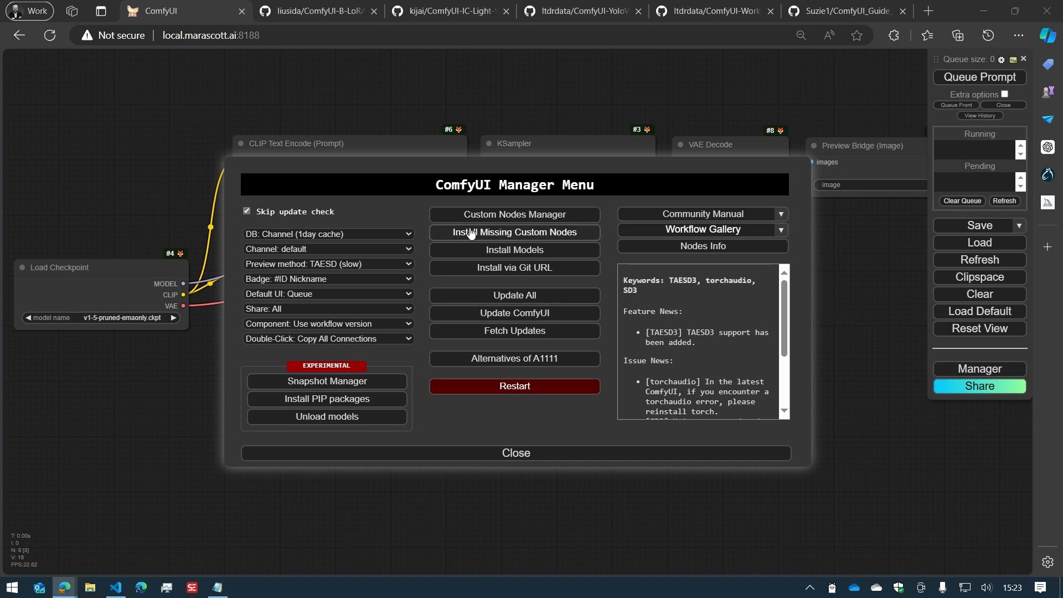
Step: Close the ComfyUI Manager menu and reopen it from the Manager button
click(728, 453)
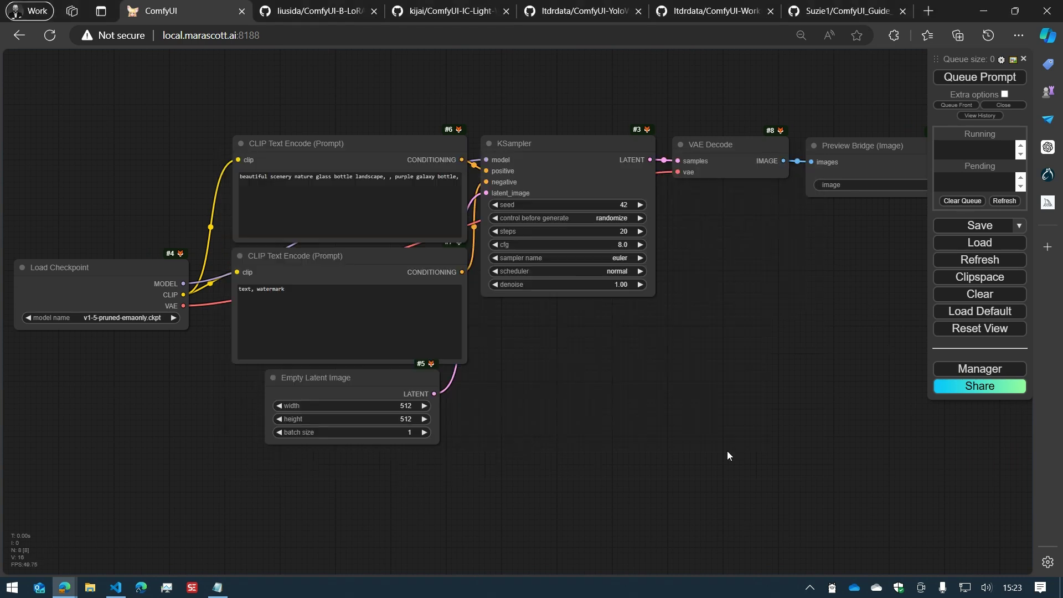
click(991, 374)
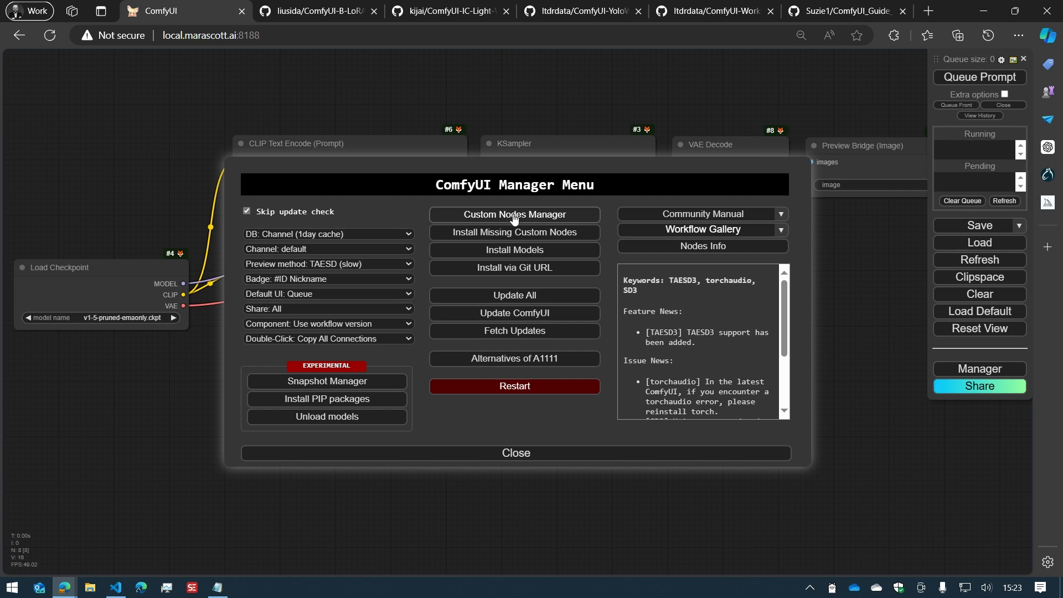
Step: Open the Custom Nodes Manager and reload the page so all 990 nodes load
click(541, 216)
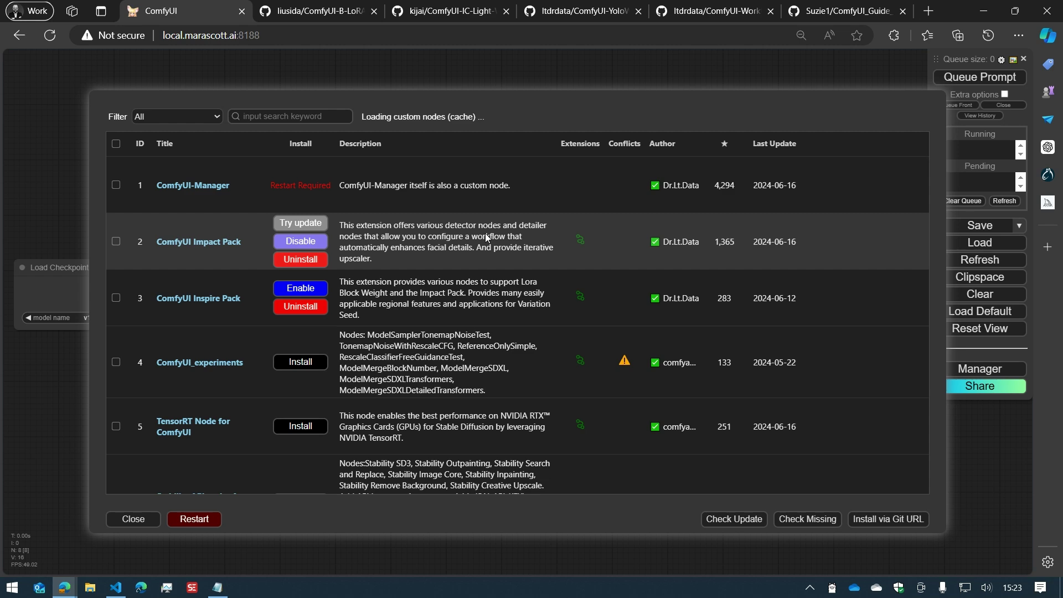
click(49, 36)
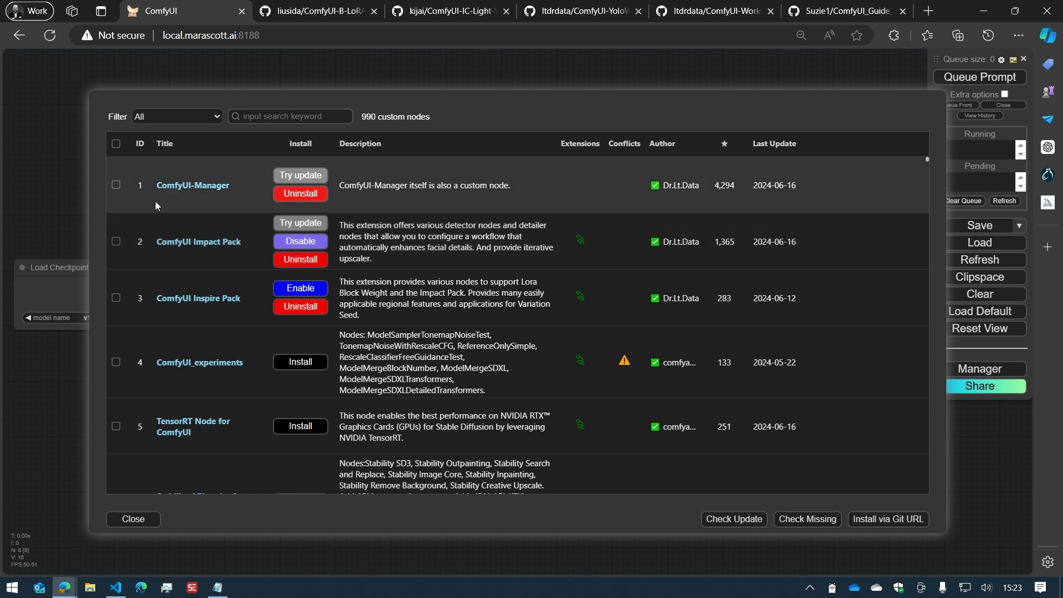
Step: Select ComfyUI-Manager, Impact Pack, Inspire Pack, ComfyUI_experiments and TensorRT Node, then review the selection summary
click(116, 186)
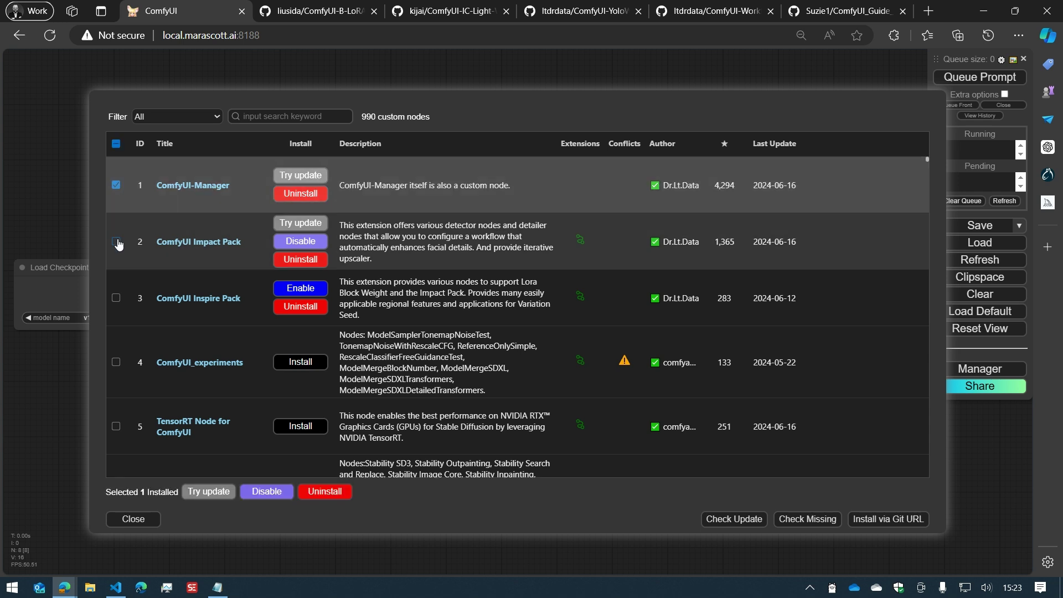
click(116, 241)
click(116, 298)
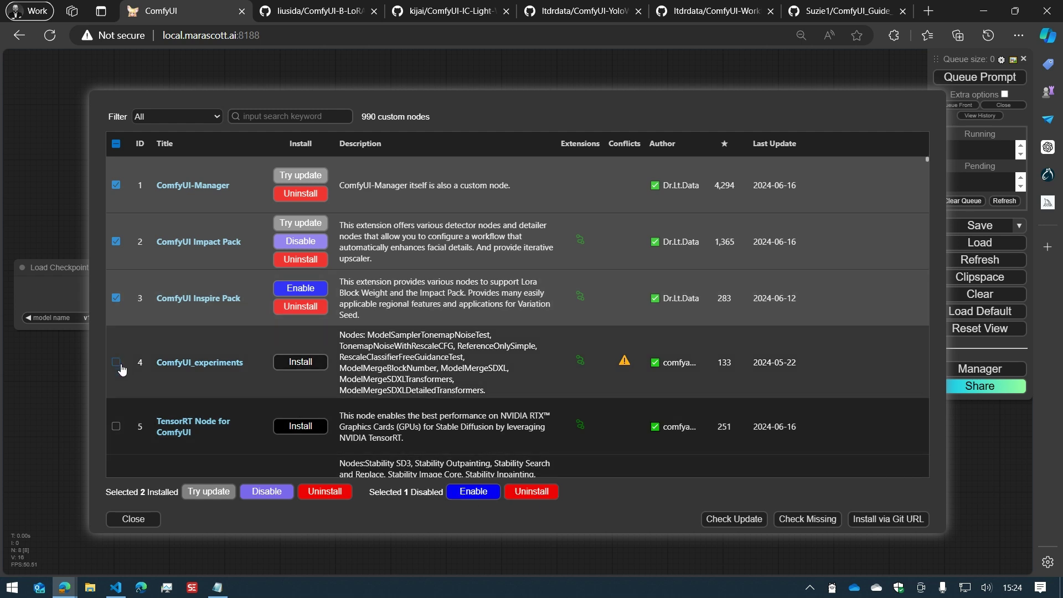
click(116, 363)
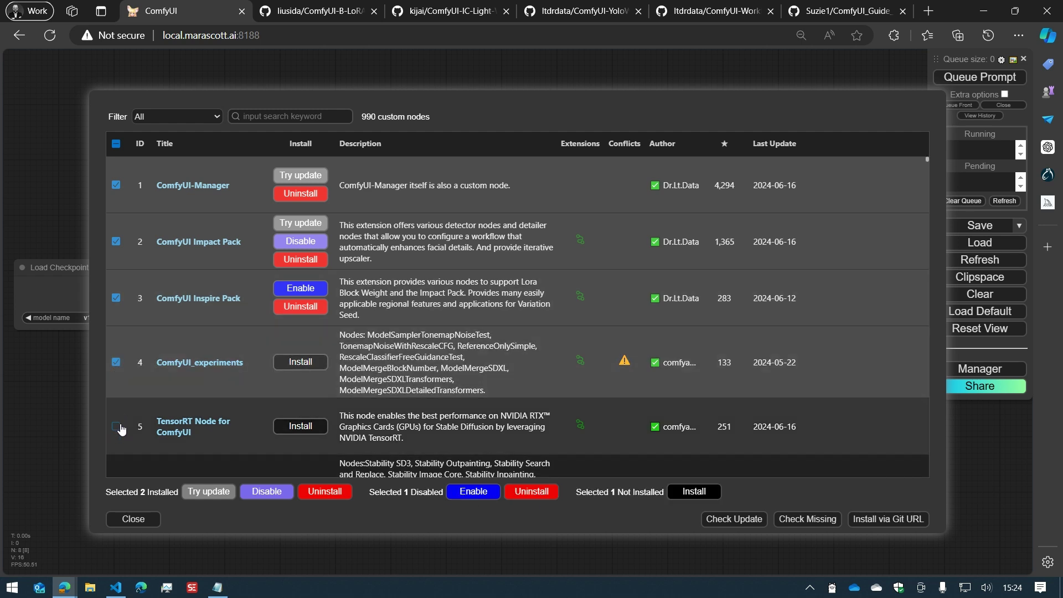
click(115, 426)
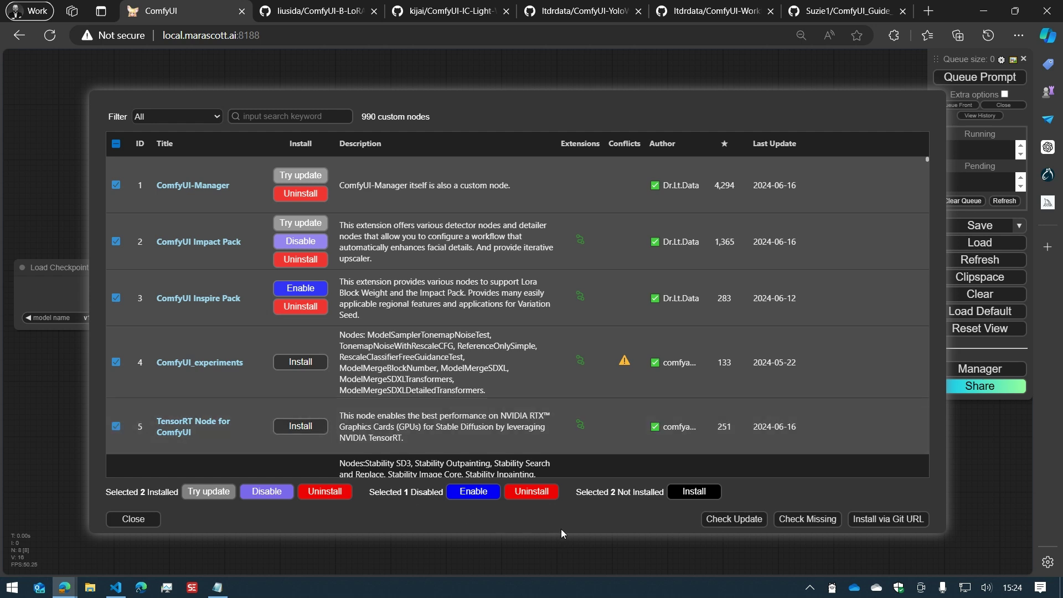
drag(578, 494, 705, 498)
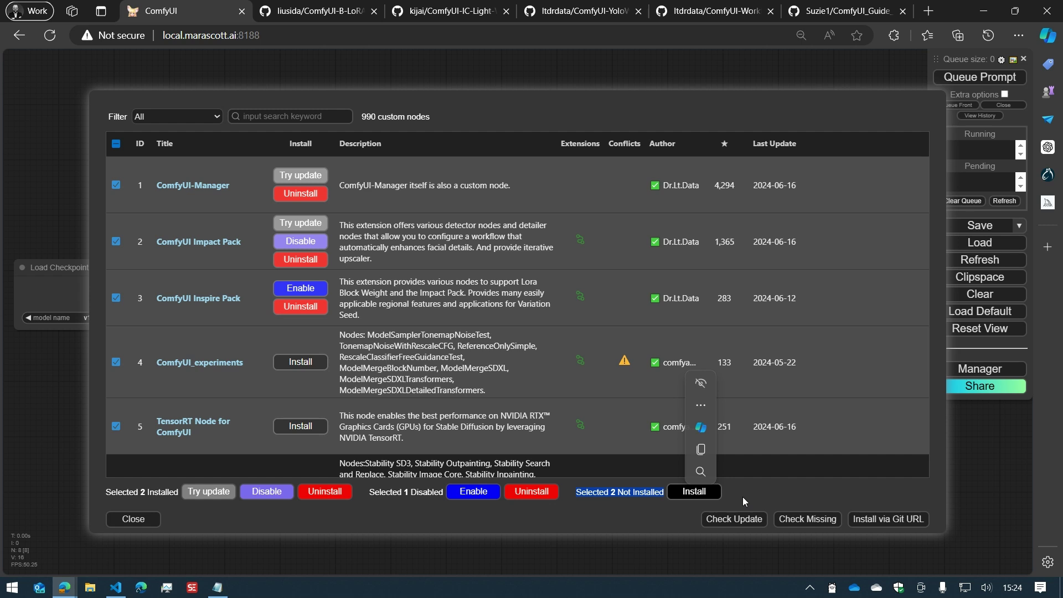
click(116, 145)
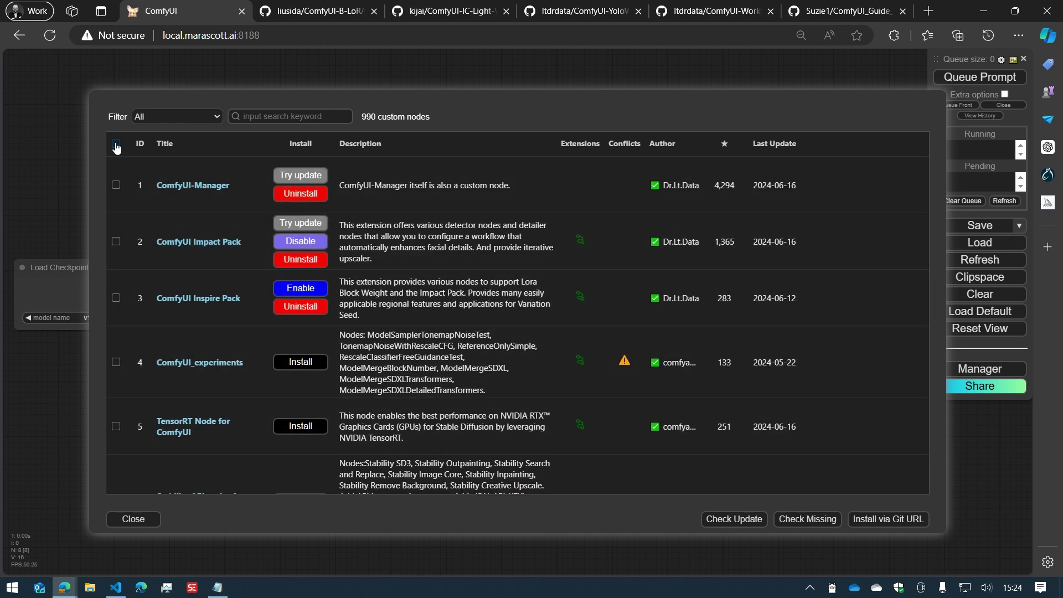
click(116, 146)
scroll(217, 294, down, 20)
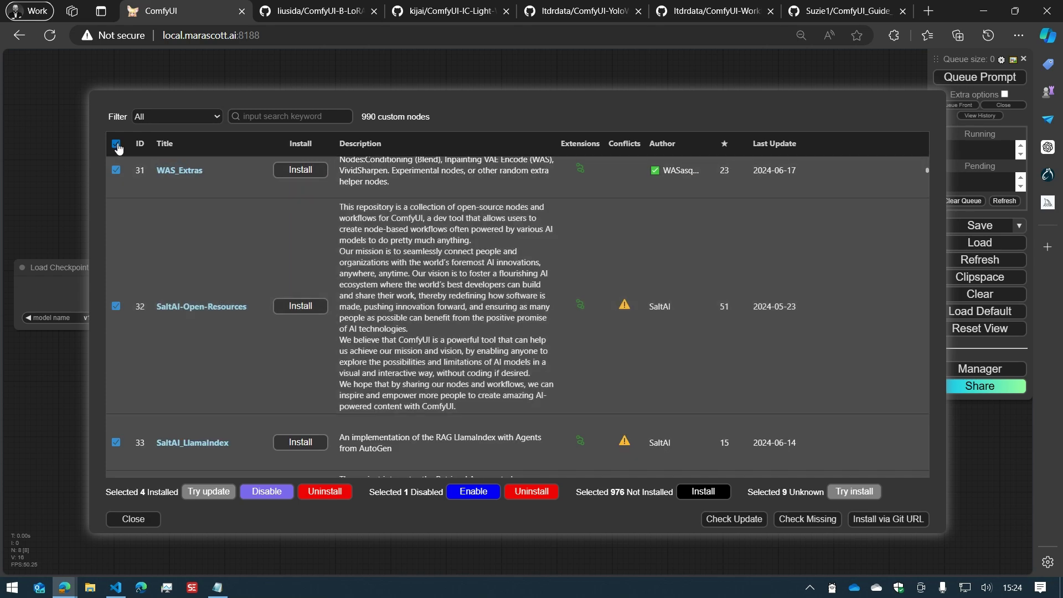
click(116, 145)
scroll(211, 307, up, 20)
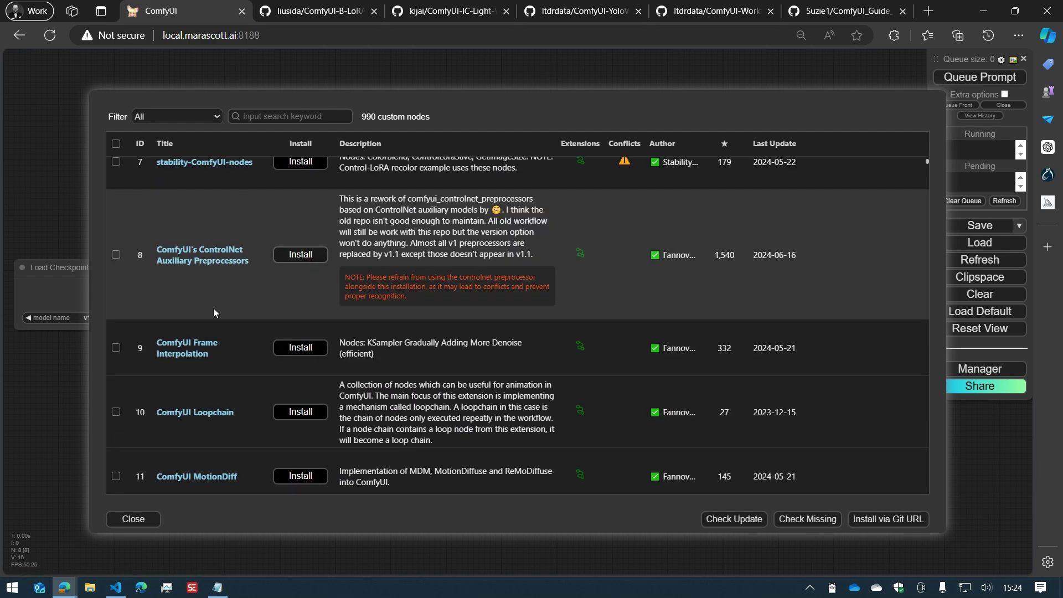
scroll(214, 307, up, 5)
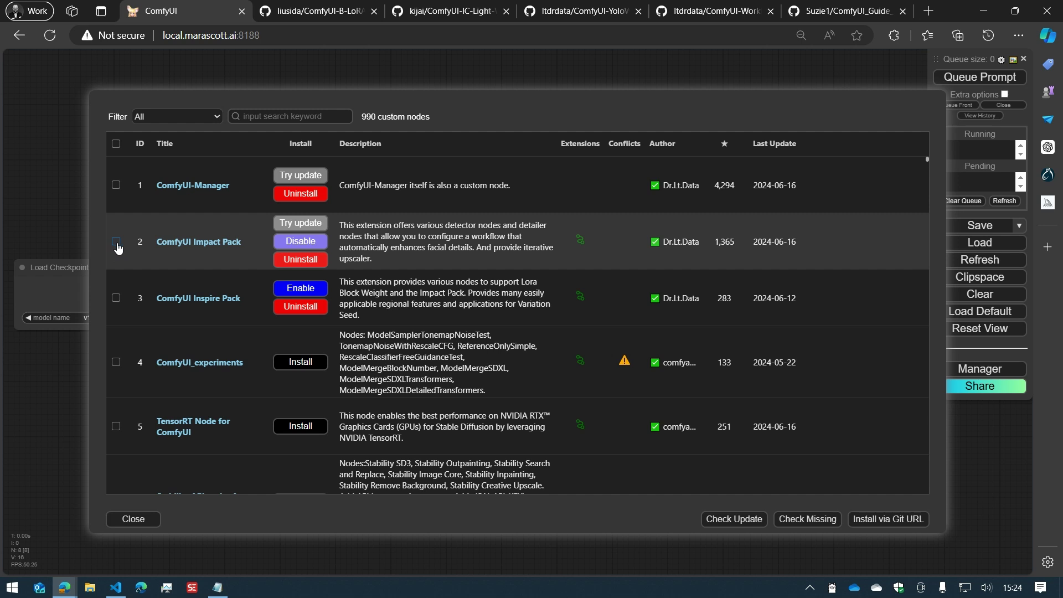
Step: Select ComfyUI Impact Pack and ComfyUI-Manager and run Try update on both
click(116, 242)
click(116, 186)
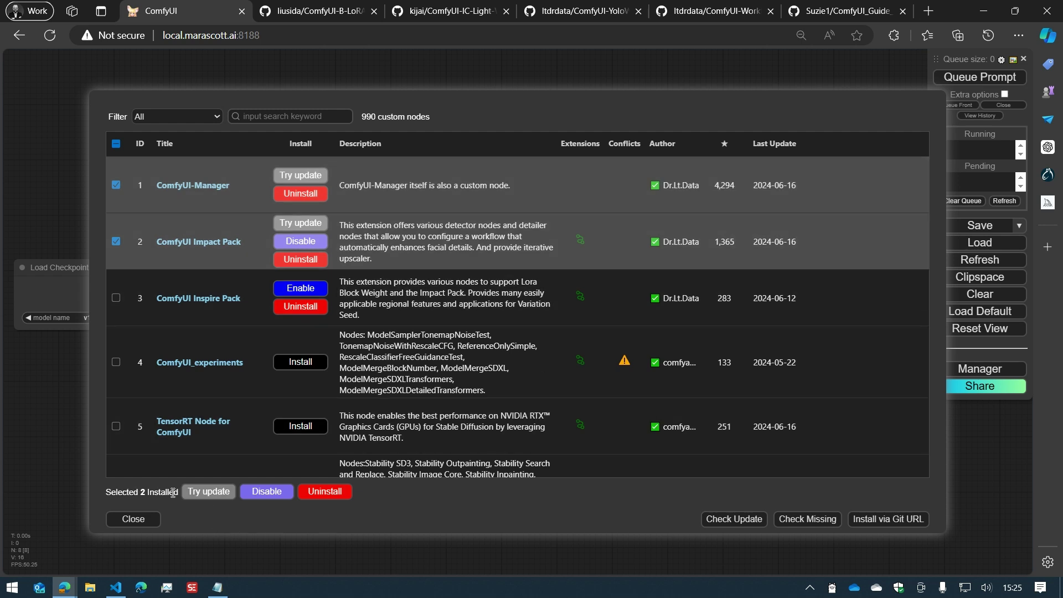
click(214, 496)
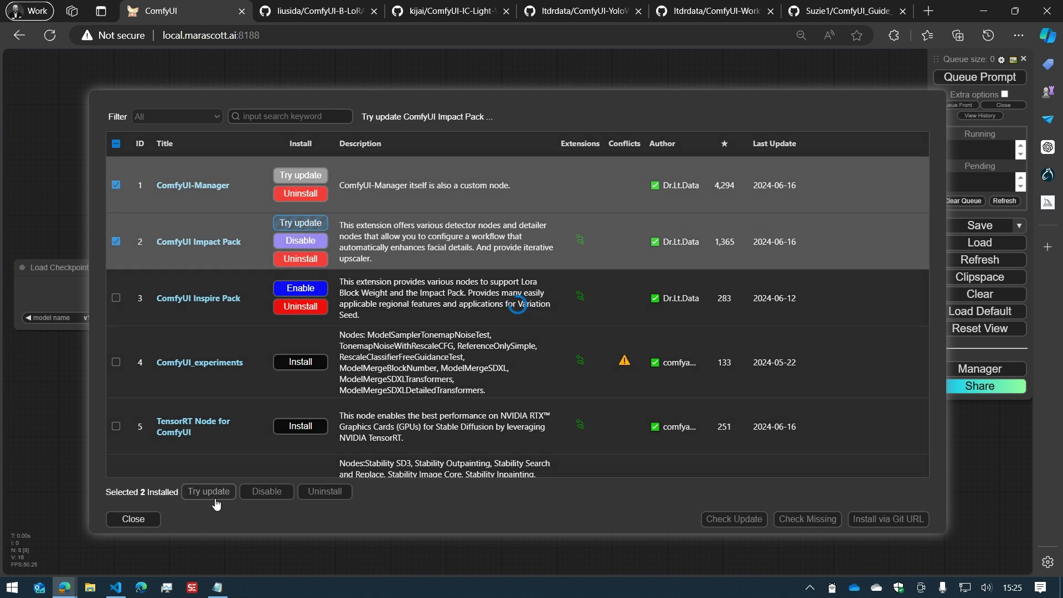
Step: Switch to VS Code to check the terminal log for the update results
click(116, 591)
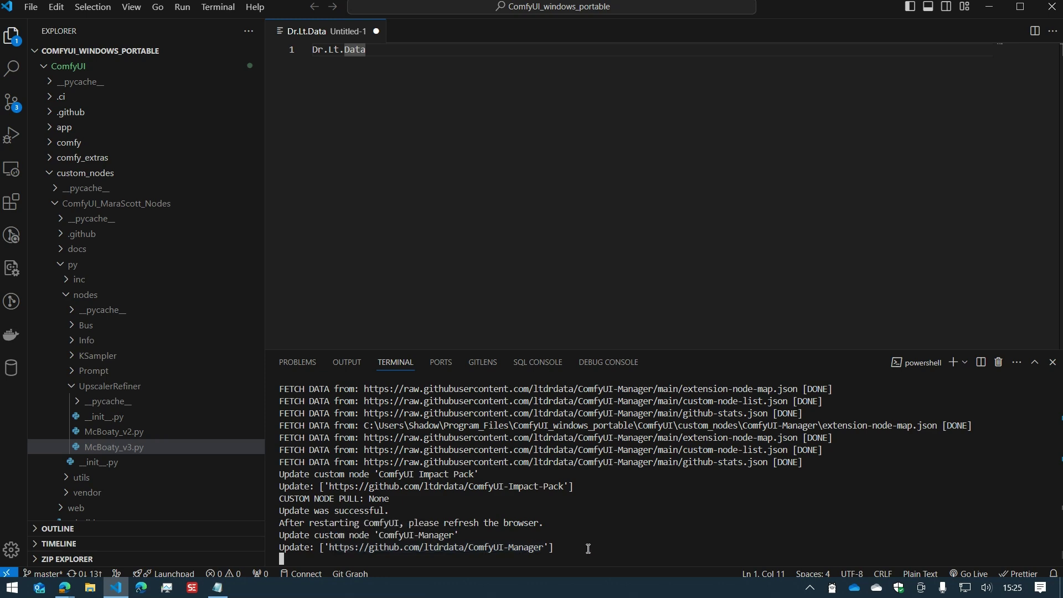
Step: Return to Edge and restart the ComfyUI server, confirming the reboot
click(114, 591)
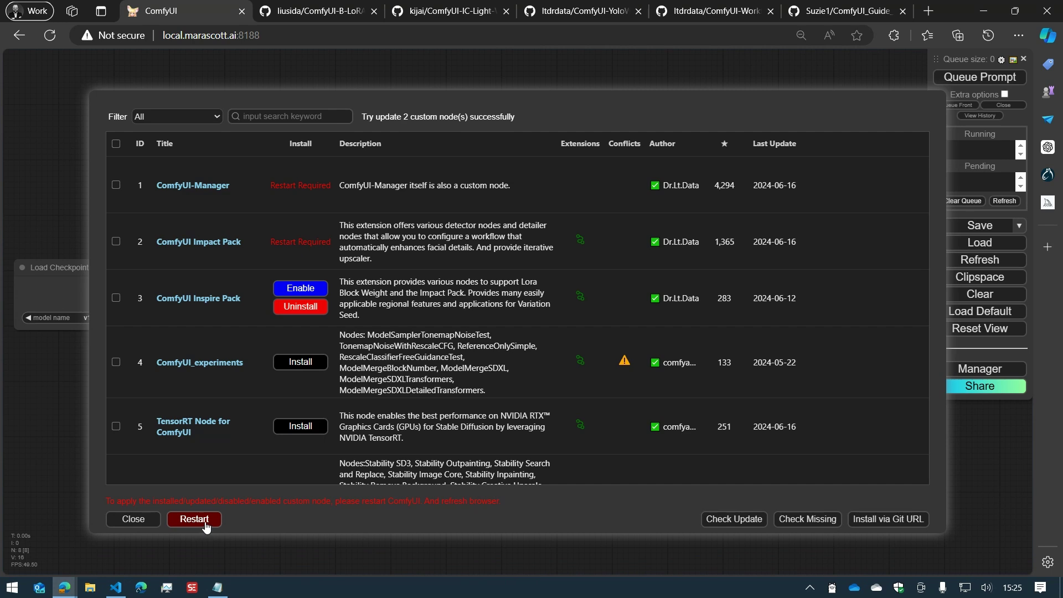
click(193, 519)
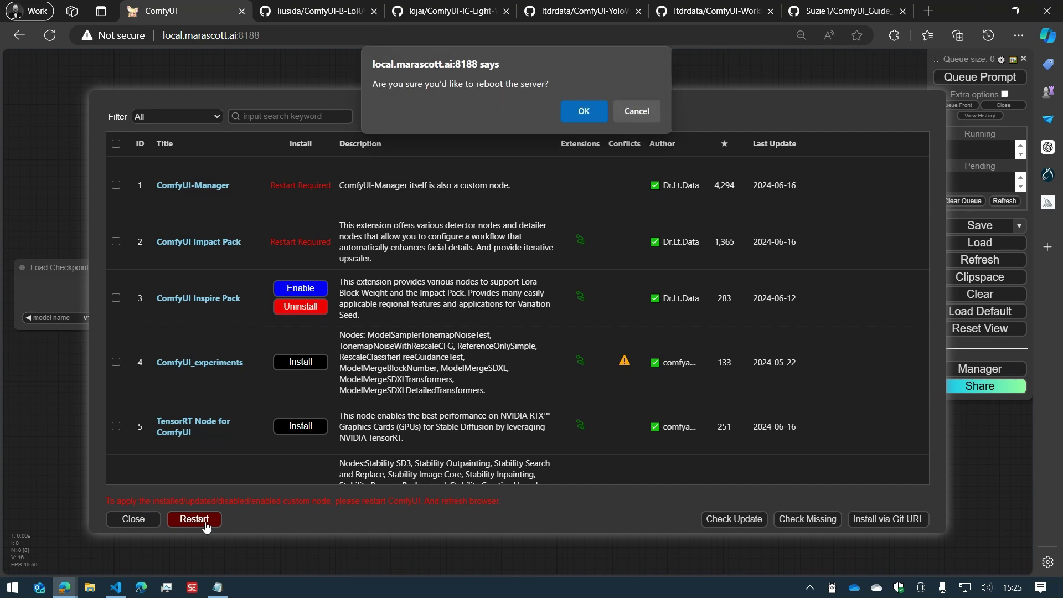
click(583, 112)
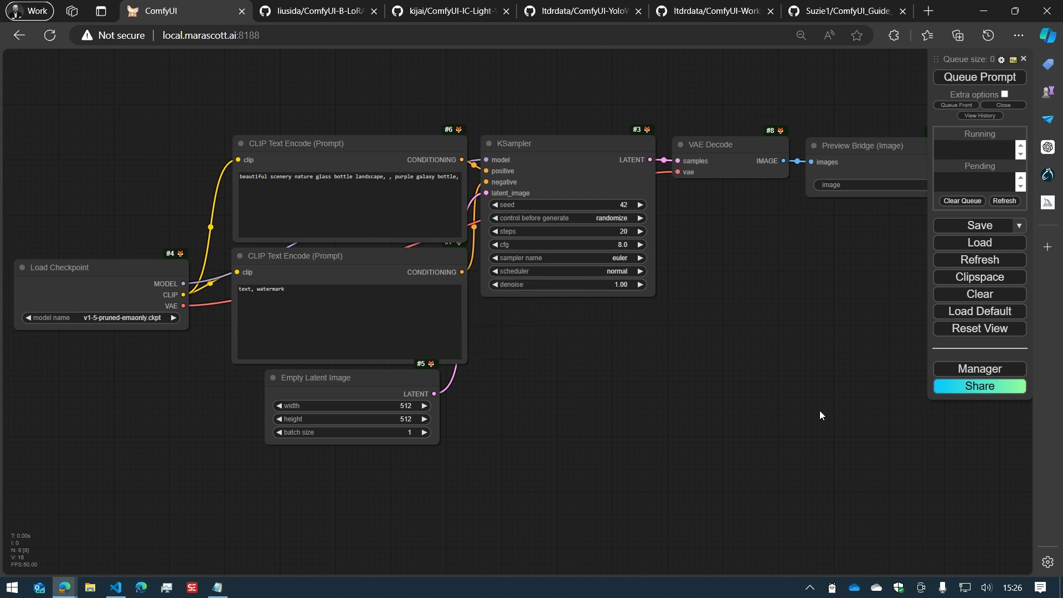
Step: Open the Custom Nodes Manager, reload the page, then reopen the Custom Nodes Manager
click(961, 372)
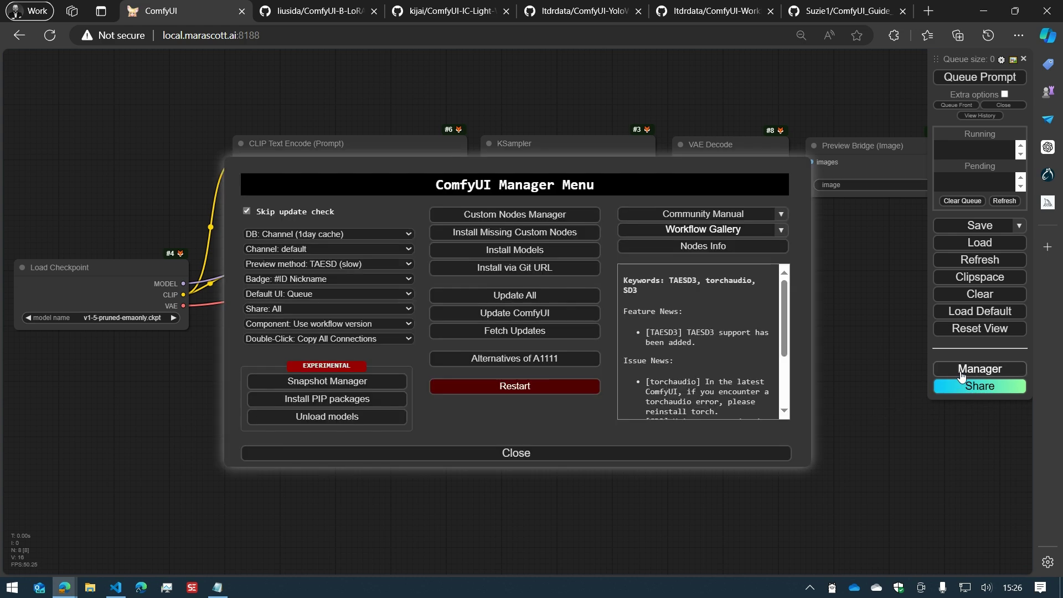
click(550, 217)
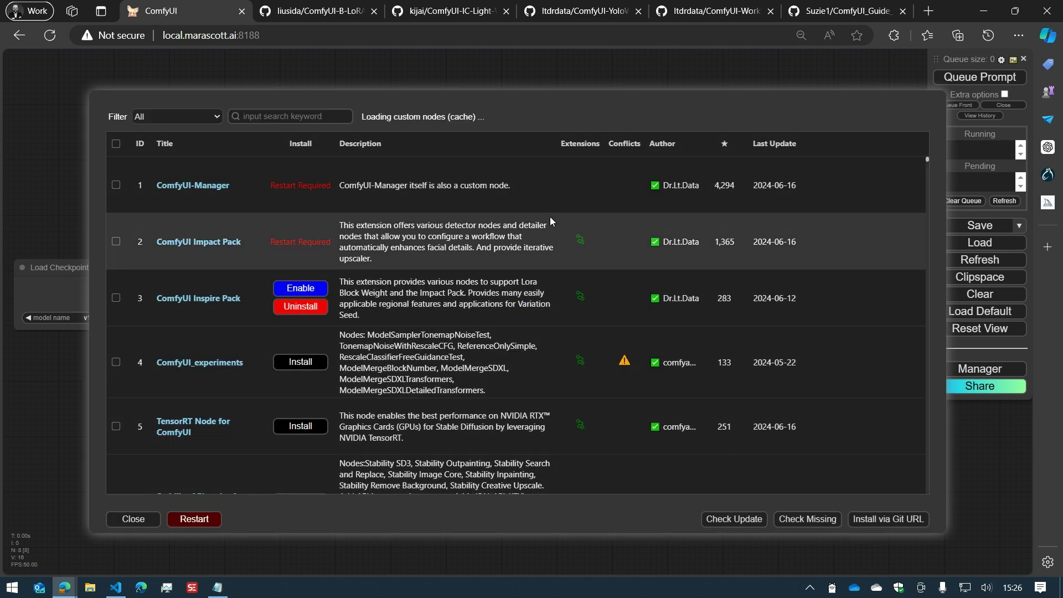
click(50, 35)
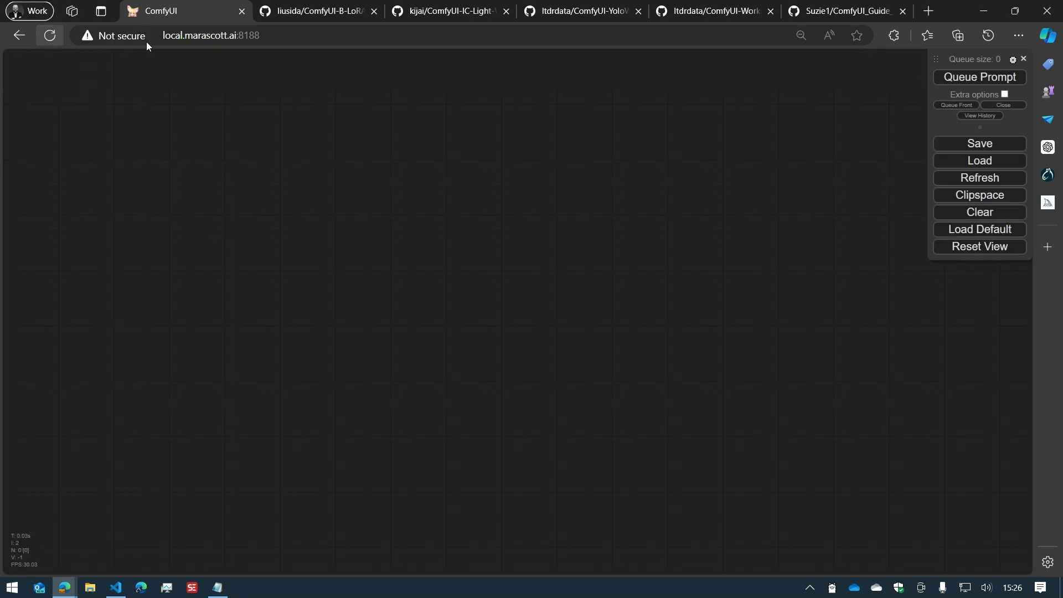
click(964, 370)
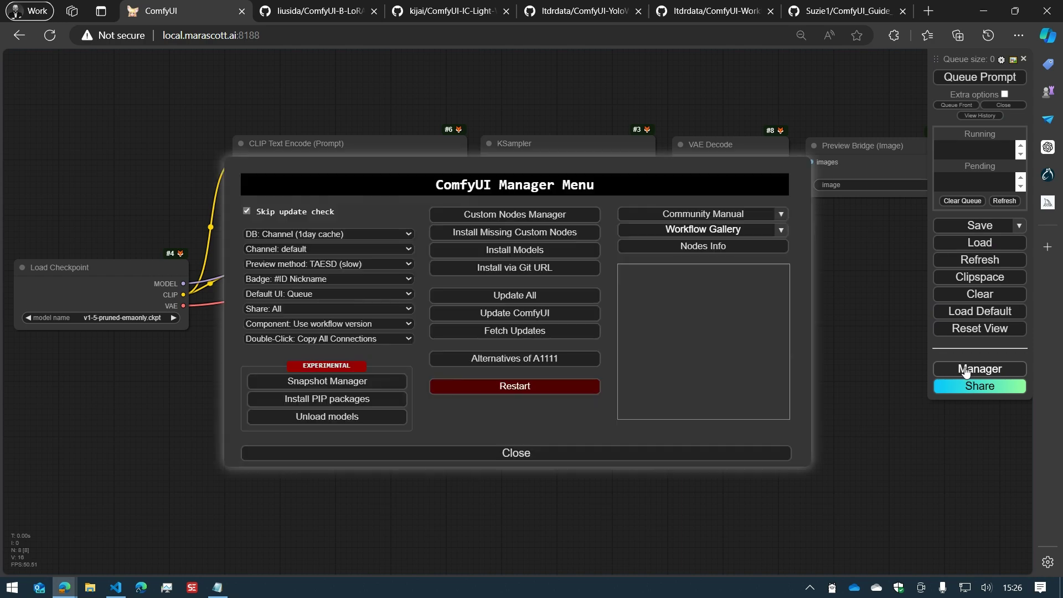
click(496, 214)
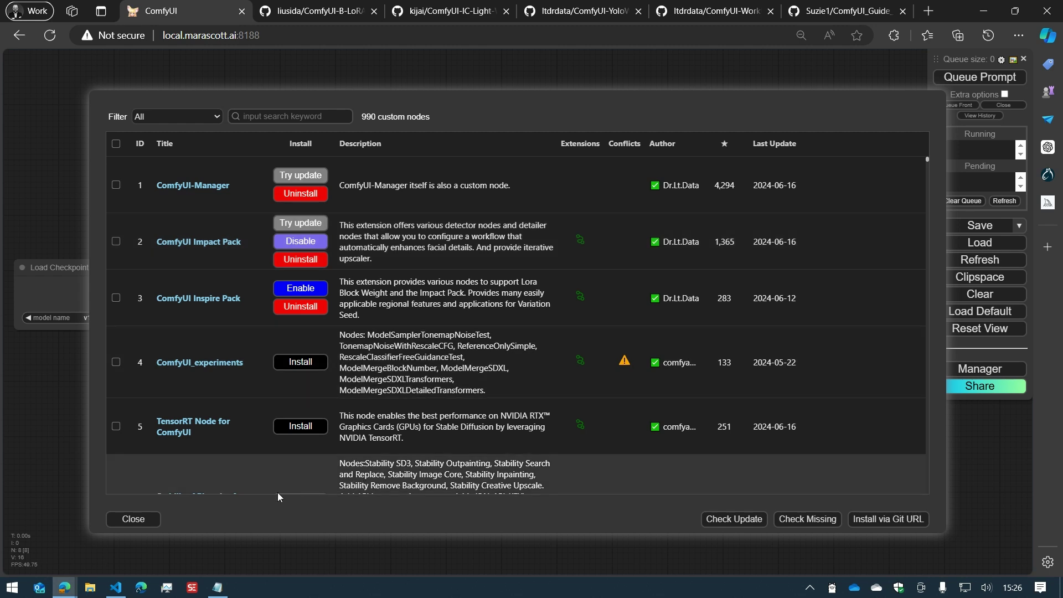
Step: Close the custom nodes list and expand the Manager's Channel dropdown
click(135, 518)
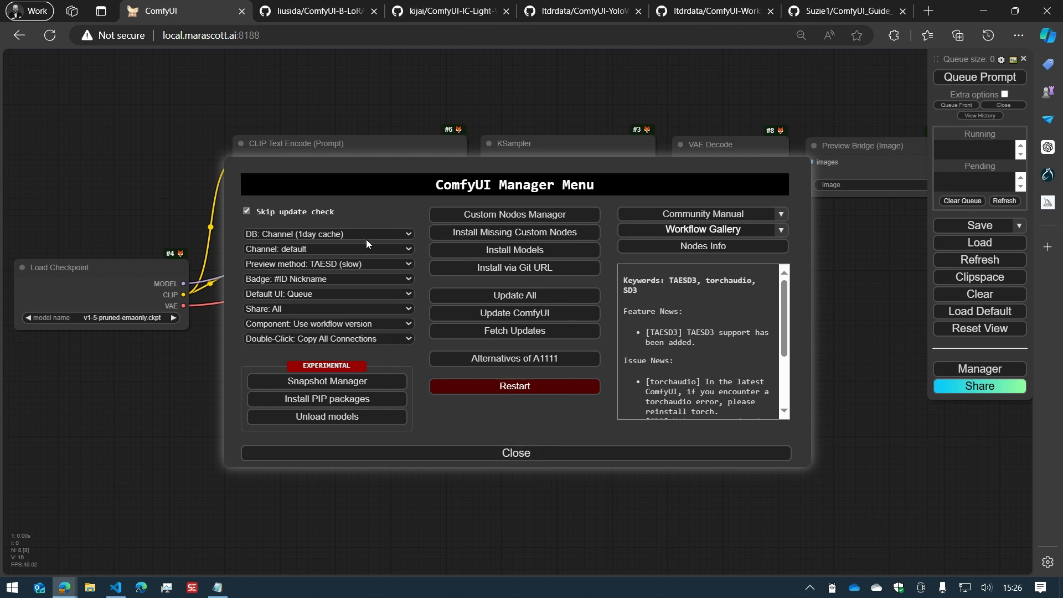
mouse_move(269, 252)
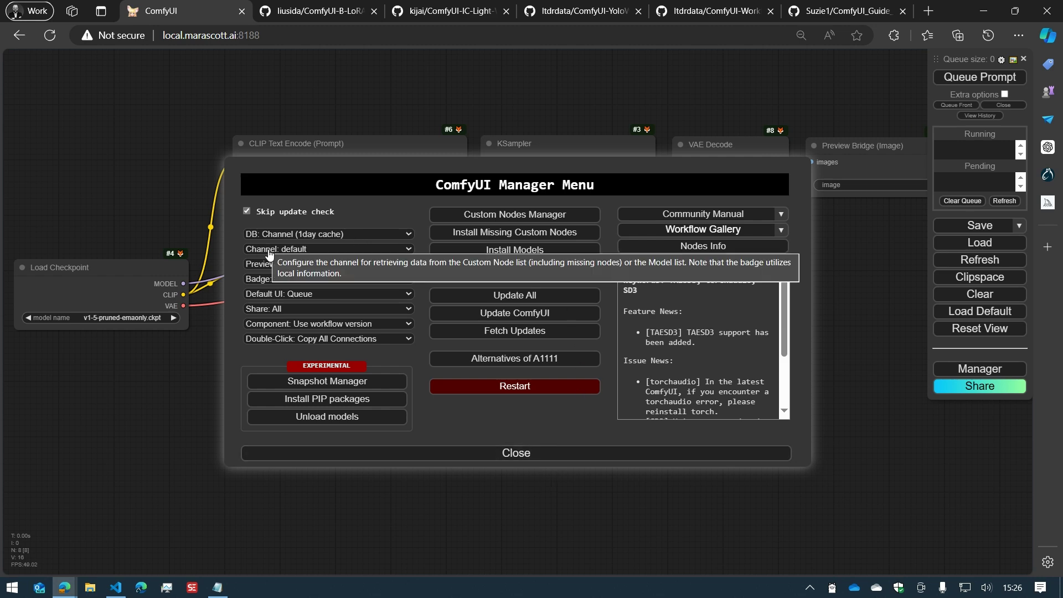
click(337, 252)
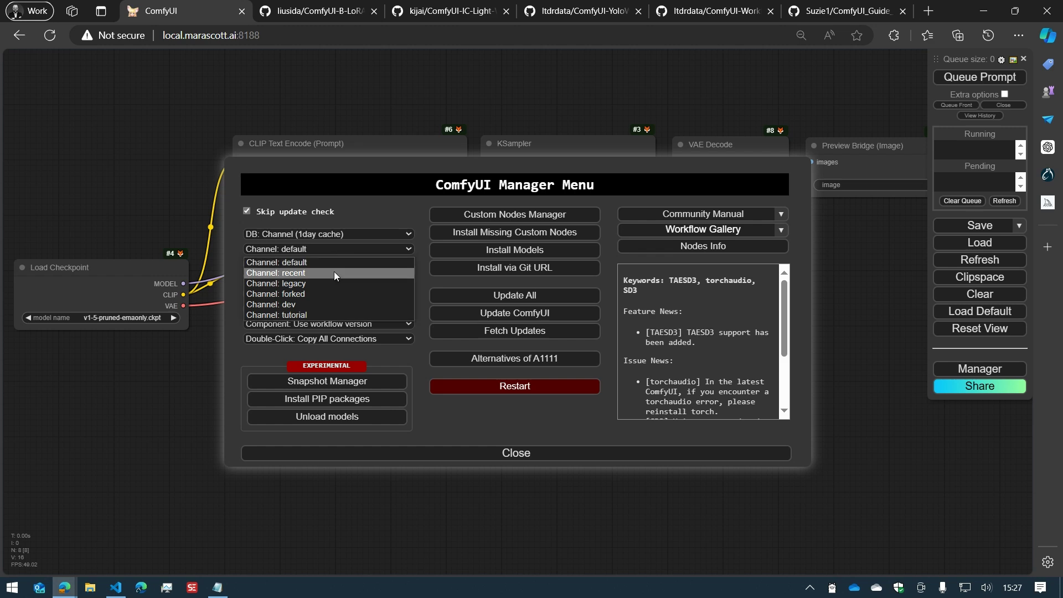
Step: Switch to the recent channel and review its 65-node list and the first node's update date
click(333, 271)
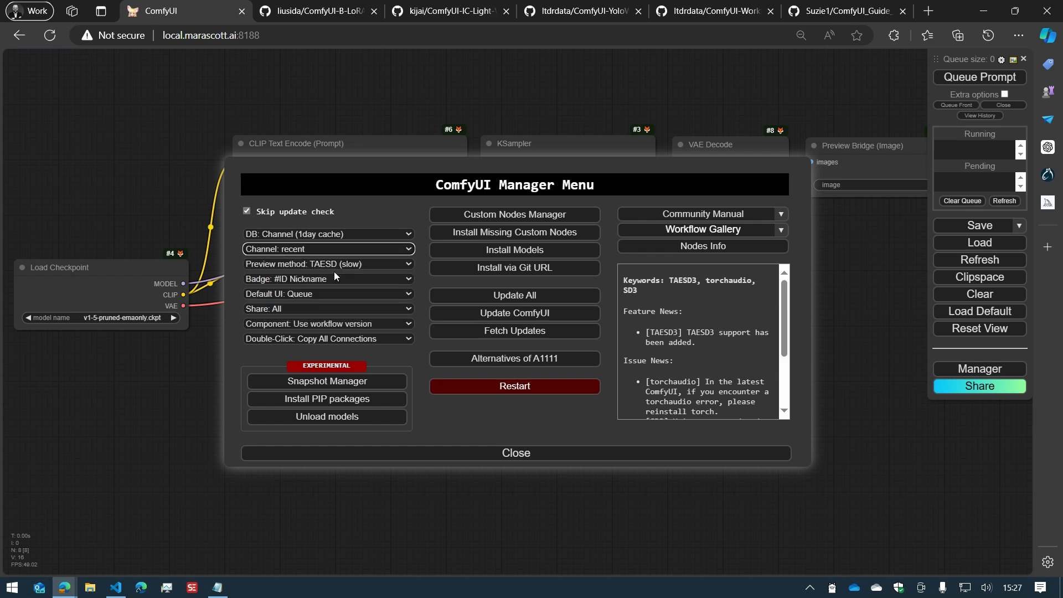
click(526, 216)
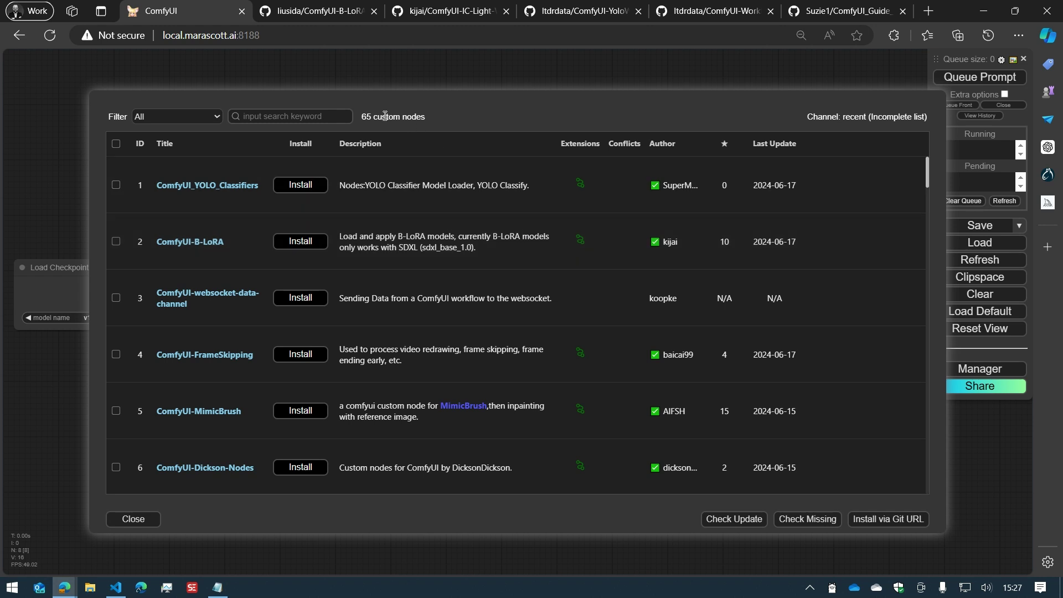
drag(361, 116, 388, 117)
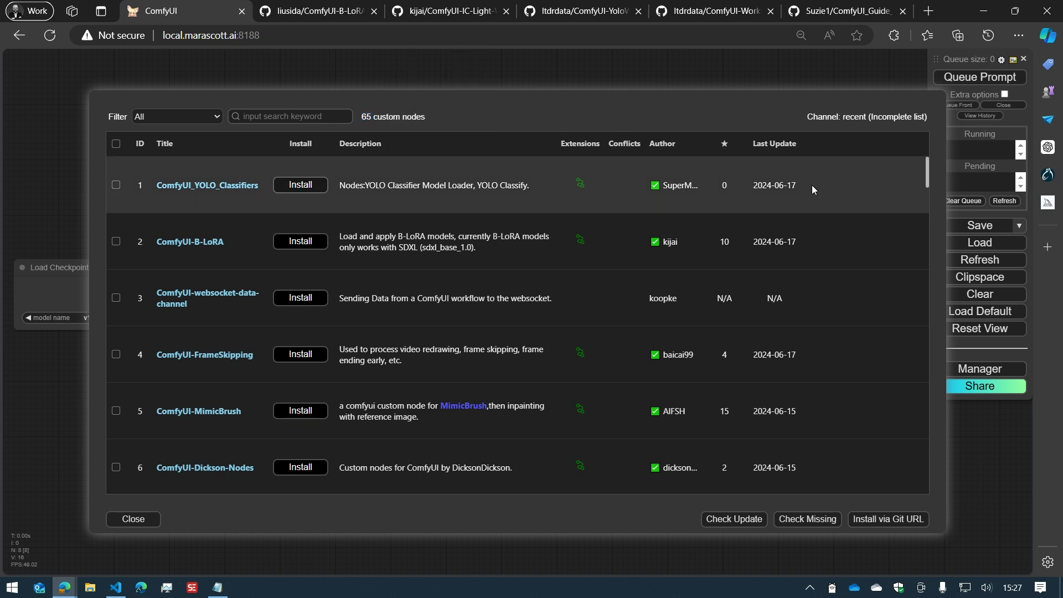
drag(811, 185, 754, 190)
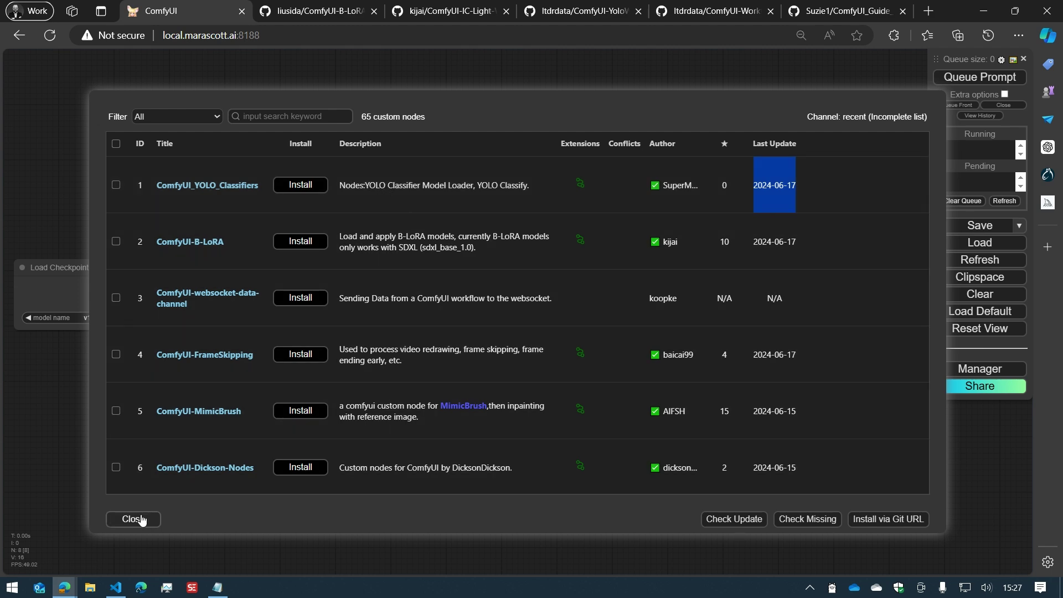
Step: Close the recent list, choose the legacy channel, and open its 51-node list
click(141, 519)
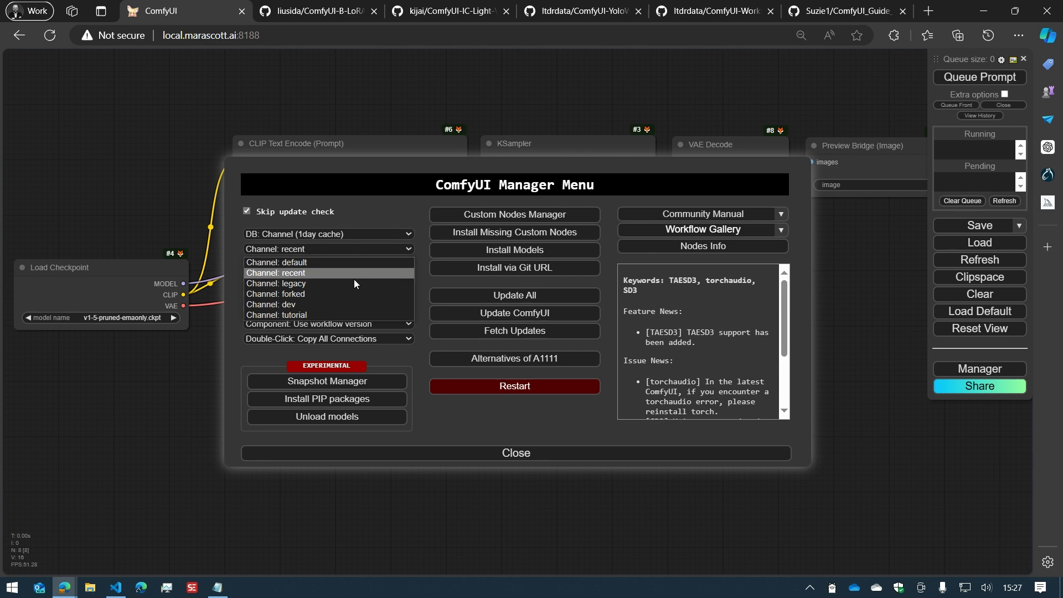
click(348, 283)
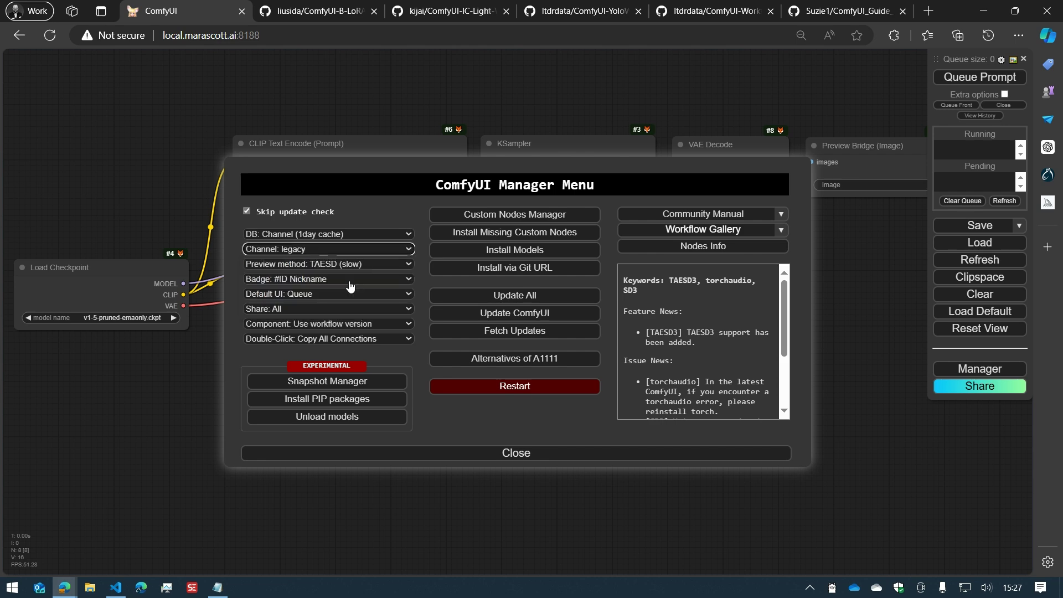
click(550, 217)
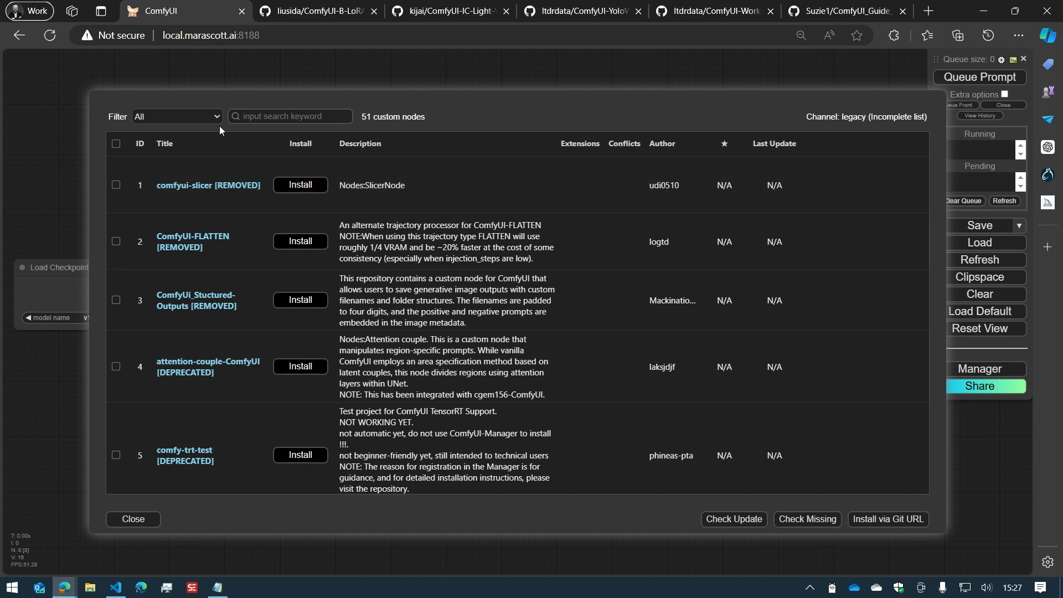
Step: Close the legacy list, switch the Manager channel to forked, and open its custom node list
click(151, 520)
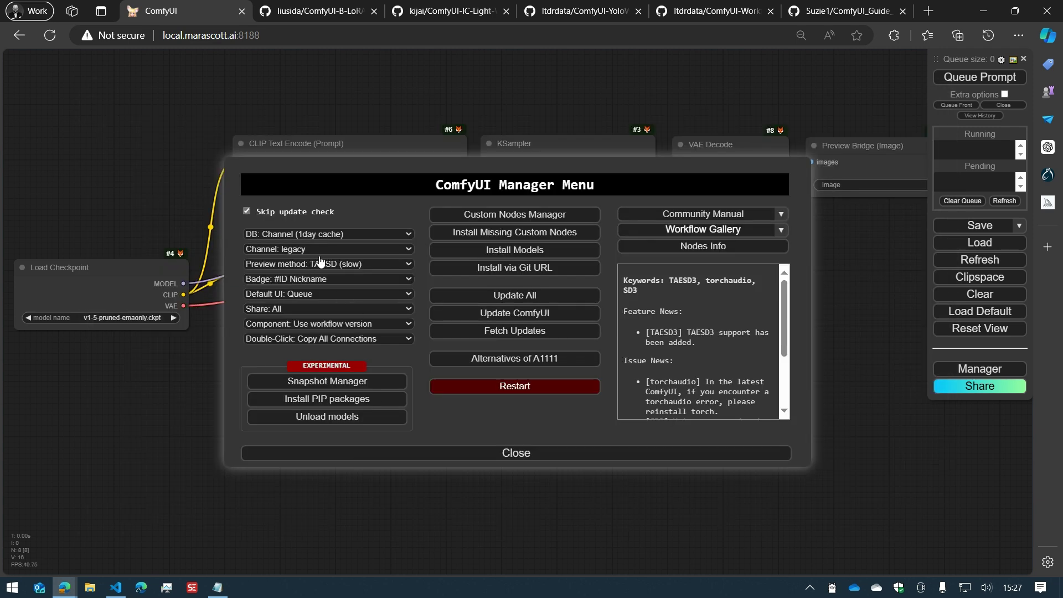
click(351, 250)
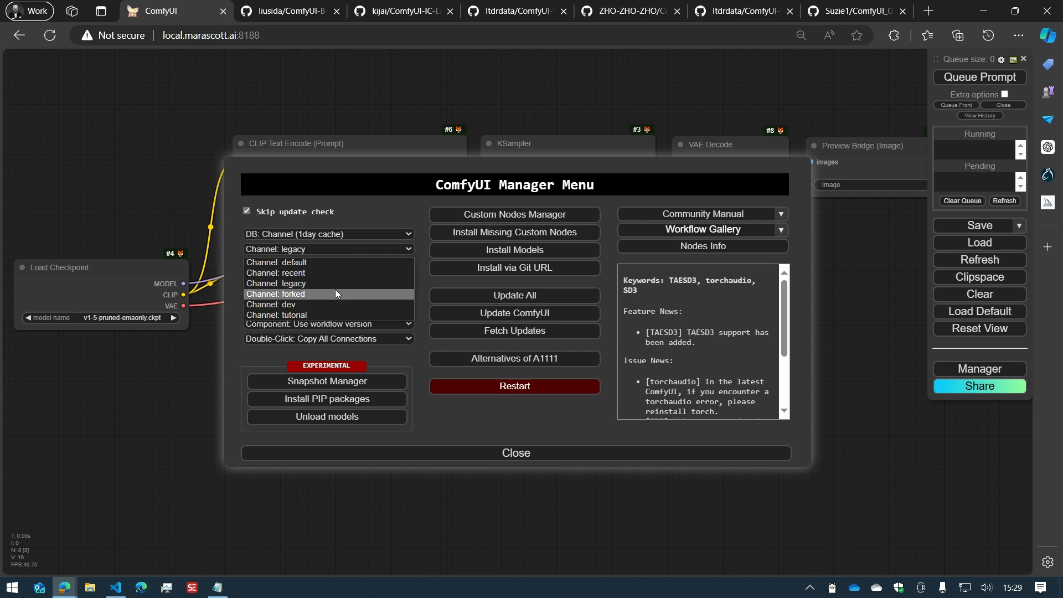
click(335, 294)
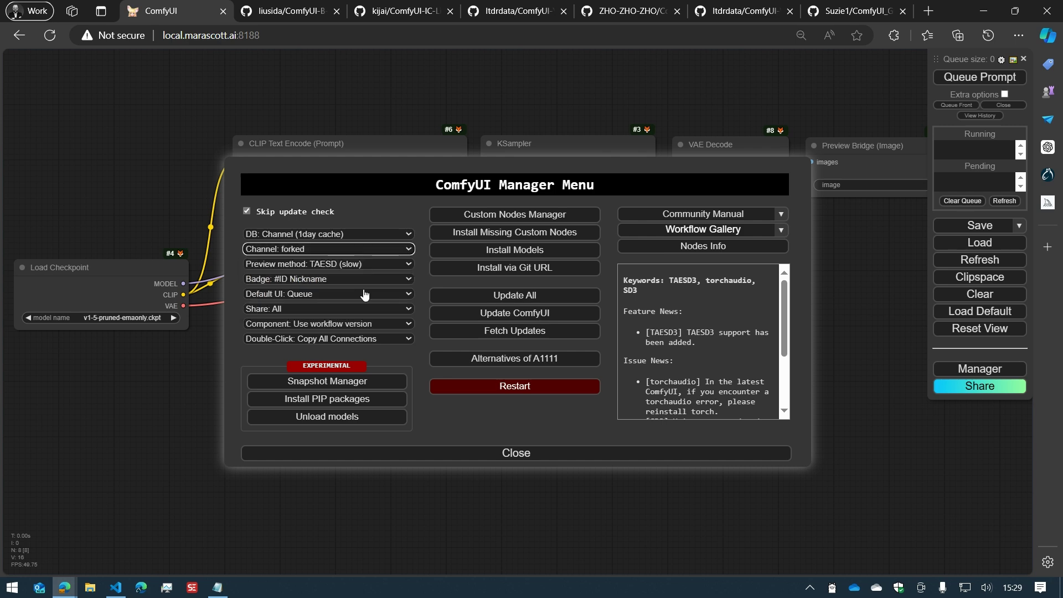
click(485, 215)
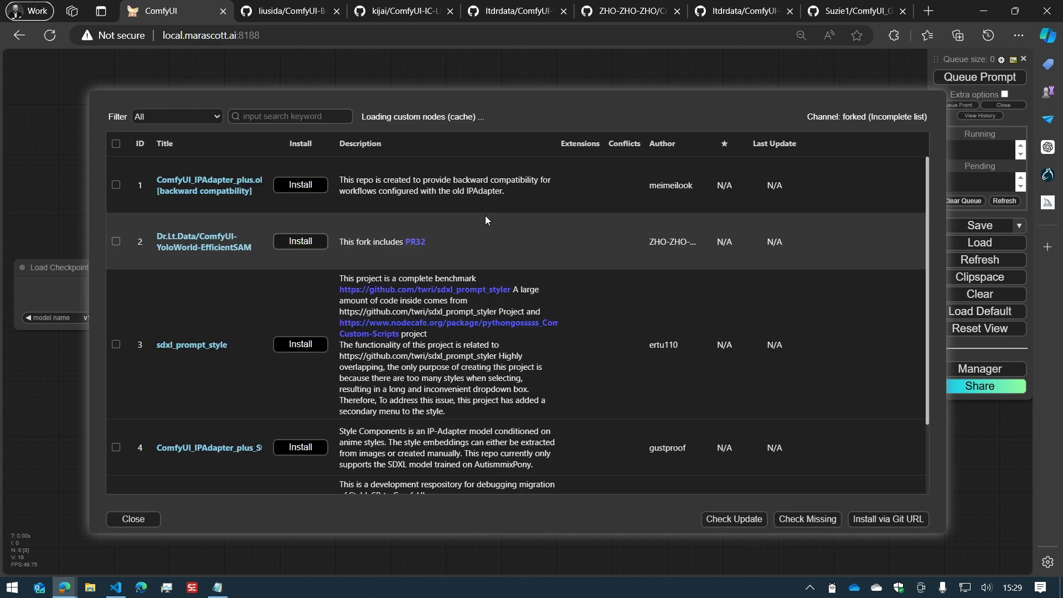
Step: View the ComfyUI-YoloWorld-EfficientSAM fork's GitHub page in a new tab
middle_click(218, 246)
click(855, 14)
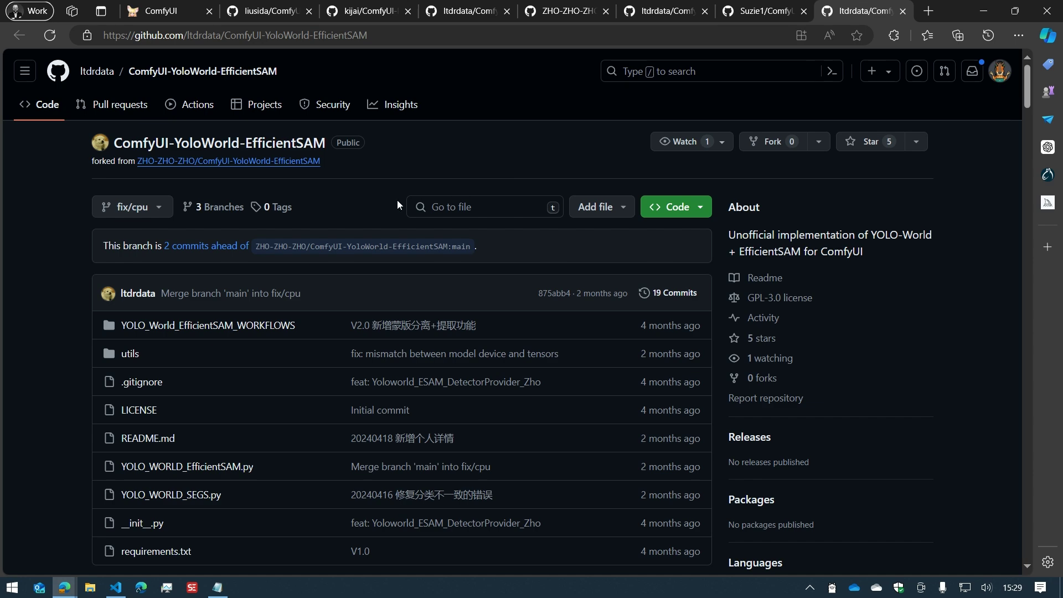
mouse_move(297, 167)
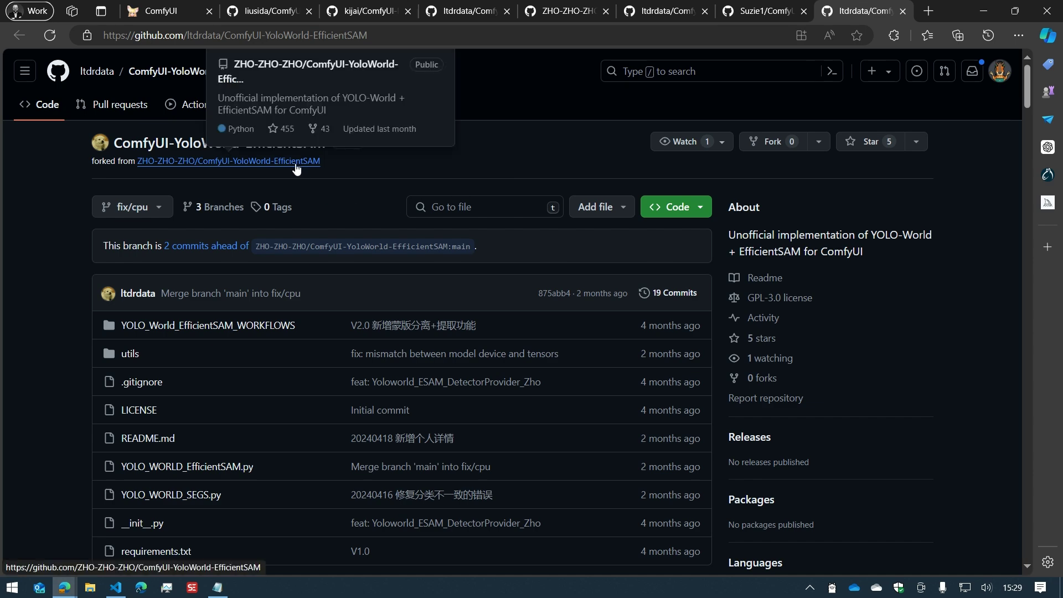
Step: Back in ComfyUI, change the channel from forked to dev and browse its 145 custom nodes
click(161, 11)
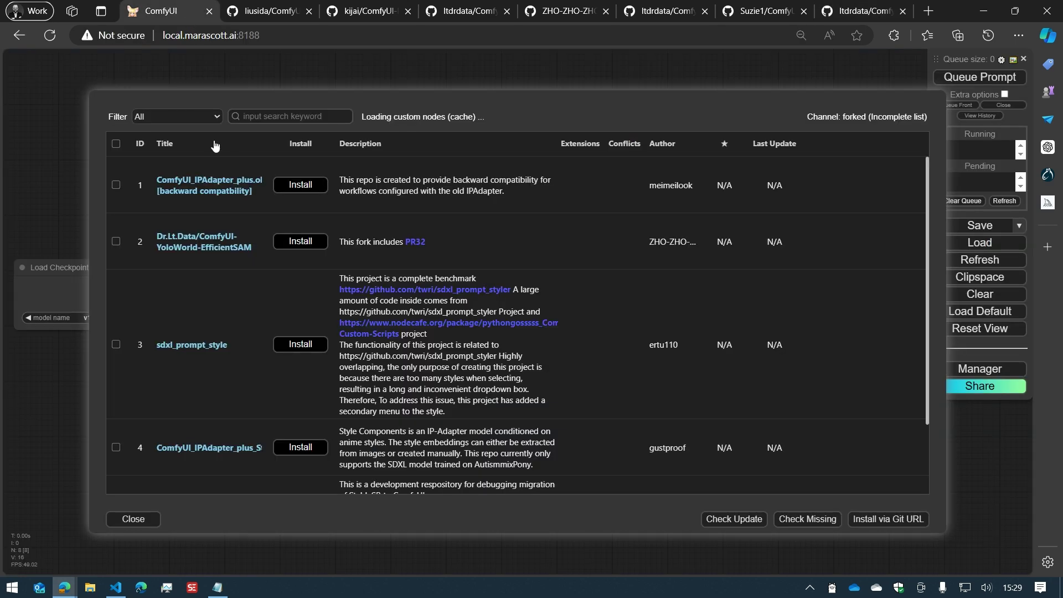
click(133, 518)
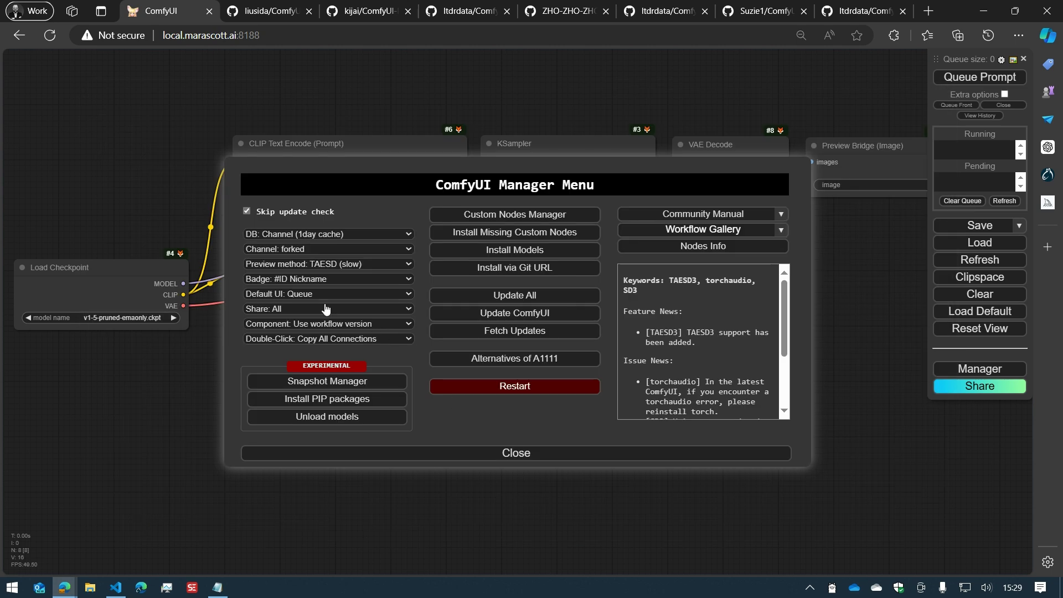
click(322, 249)
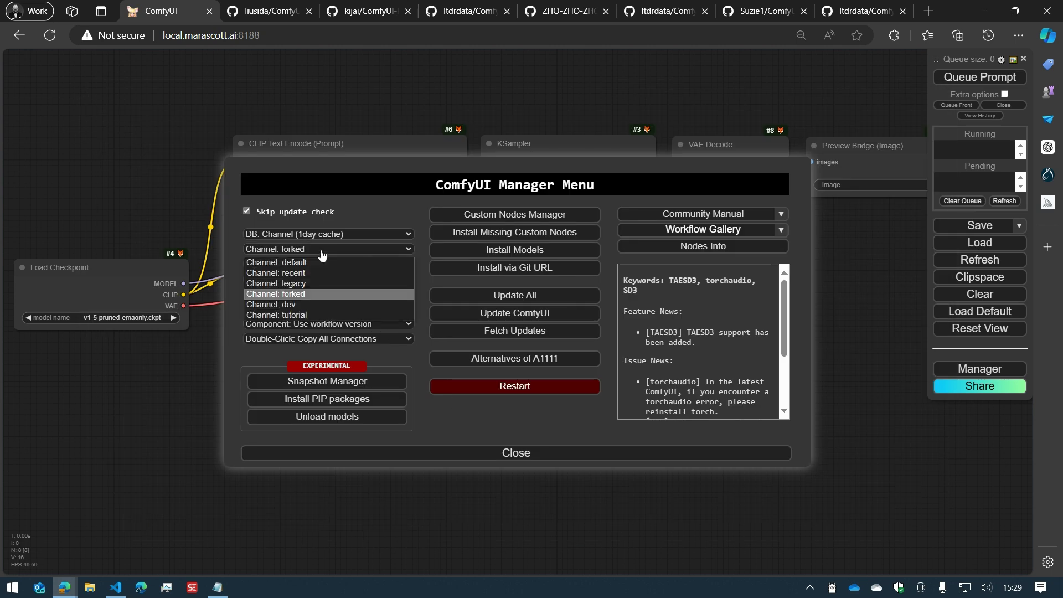
click(329, 304)
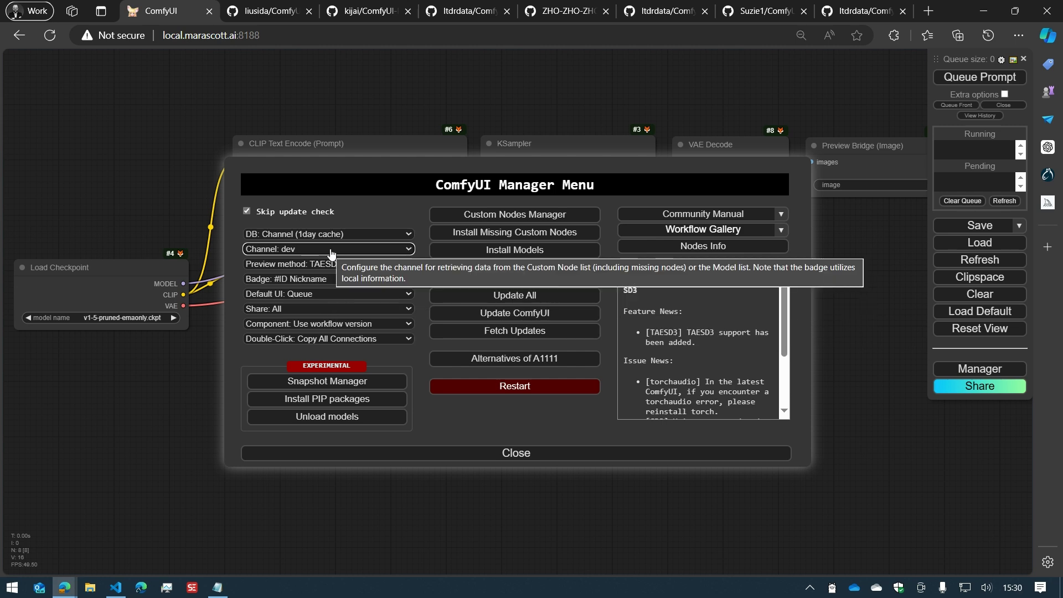
click(513, 215)
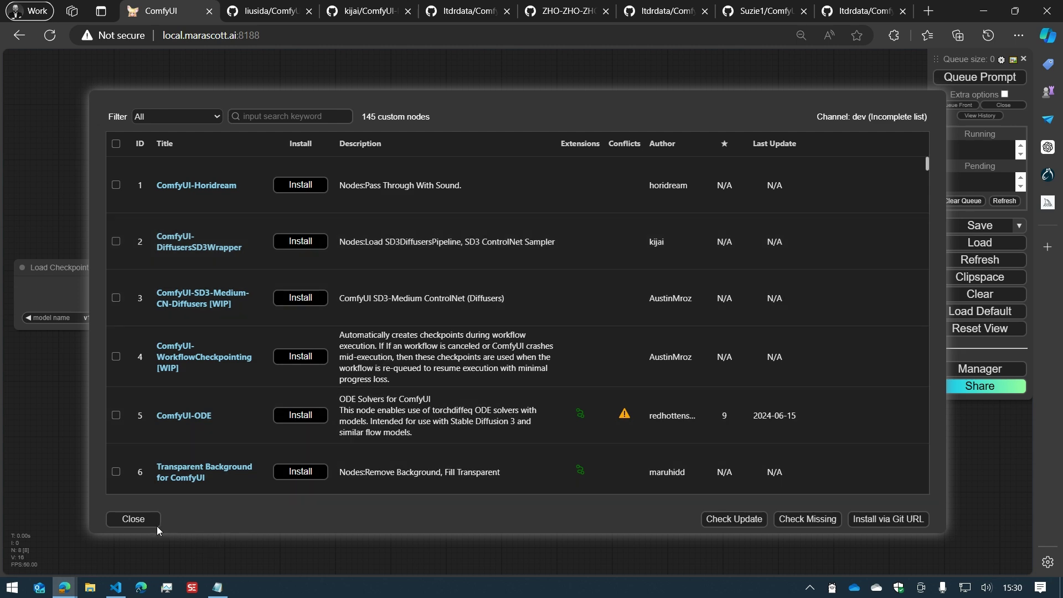
click(145, 522)
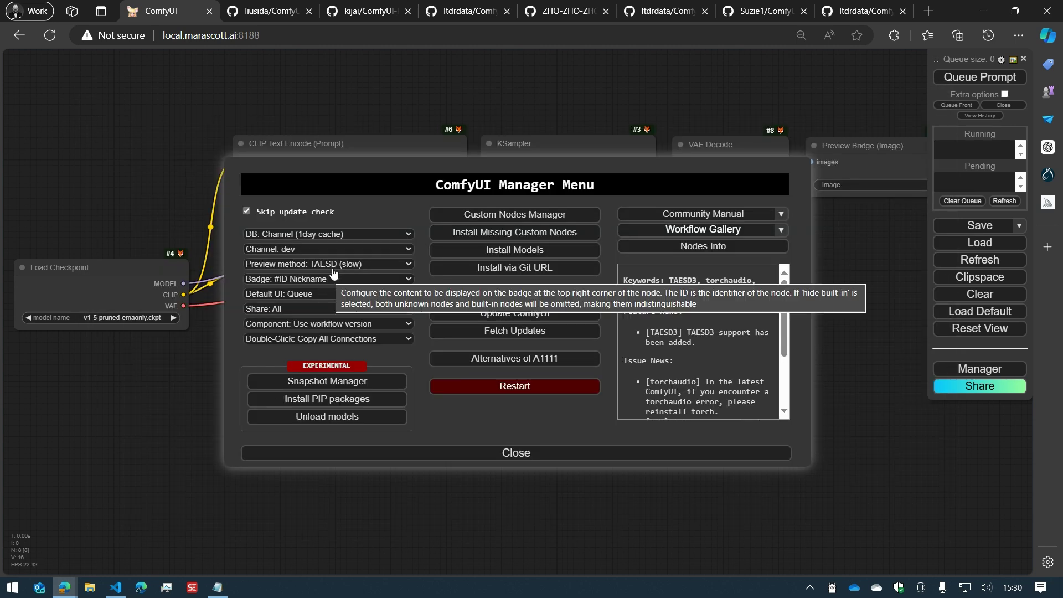
Step: Select the tutorial channel and open its list of 20 custom nodes
click(340, 251)
click(331, 315)
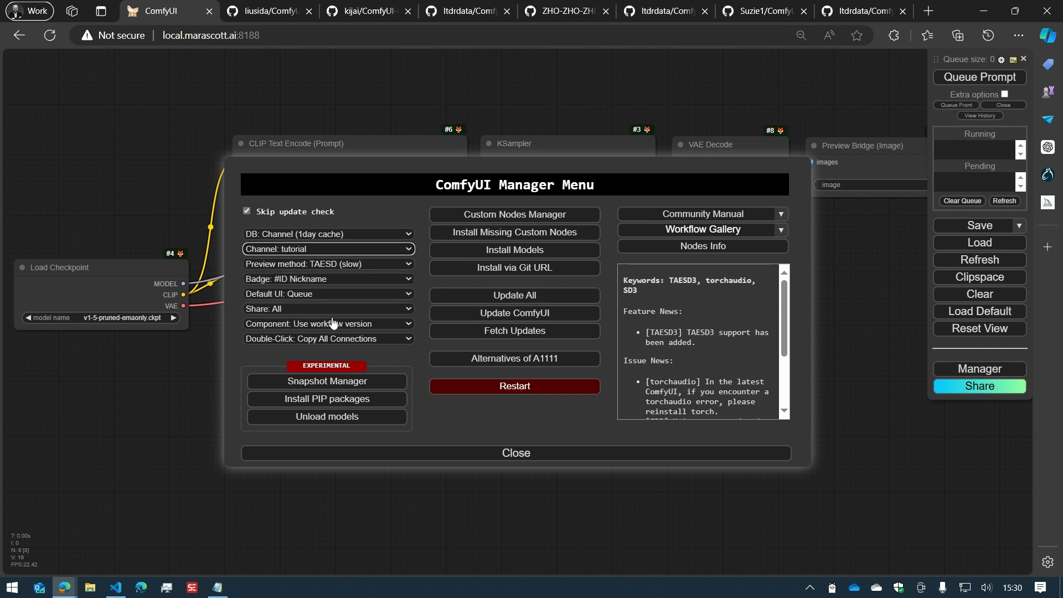
click(486, 218)
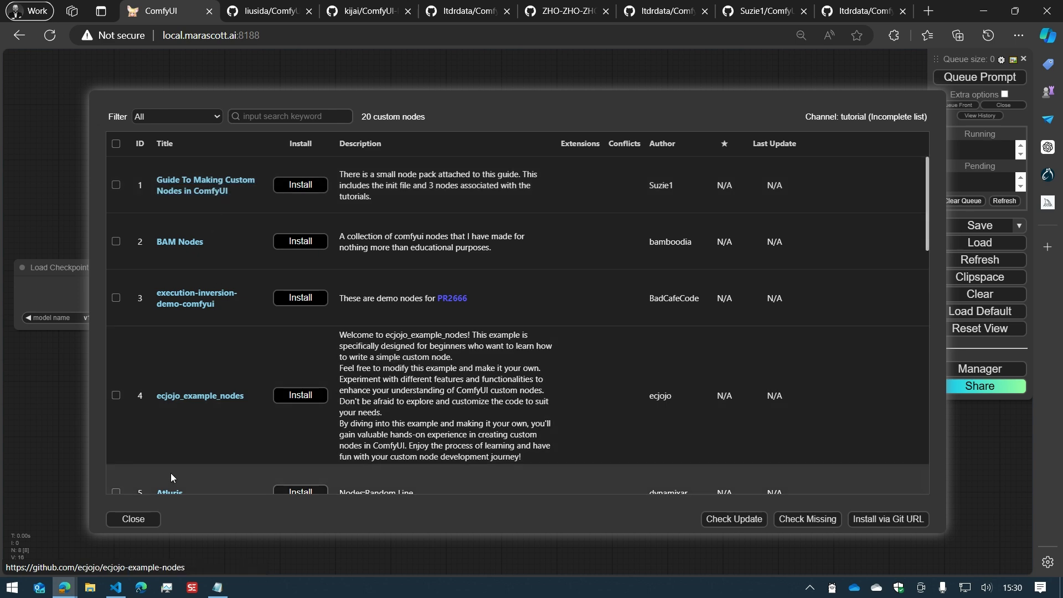
Step: Close the tutorial node list and return the Manager channel to default
click(134, 519)
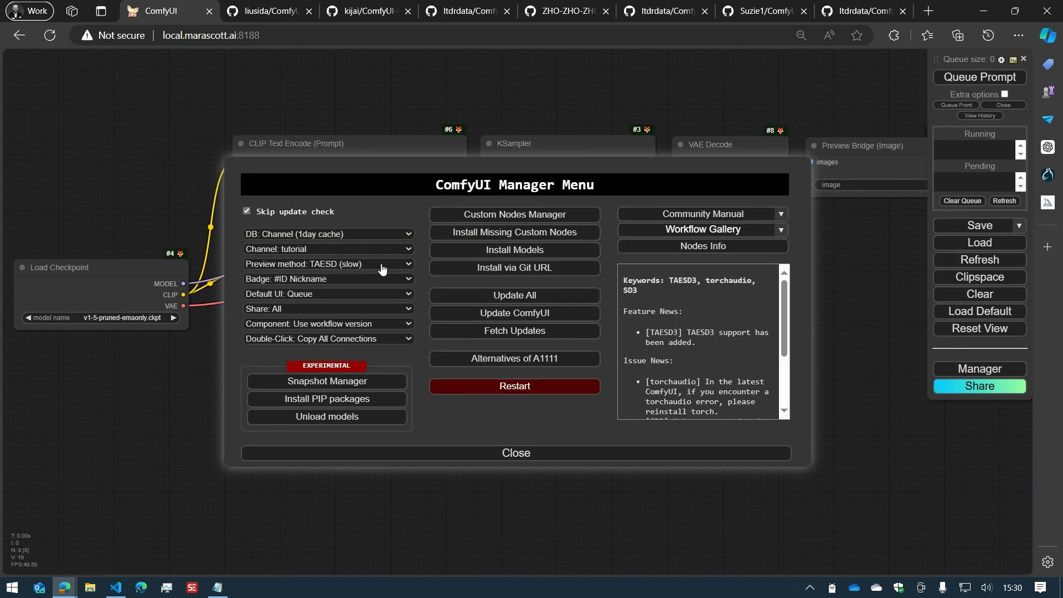
click(313, 252)
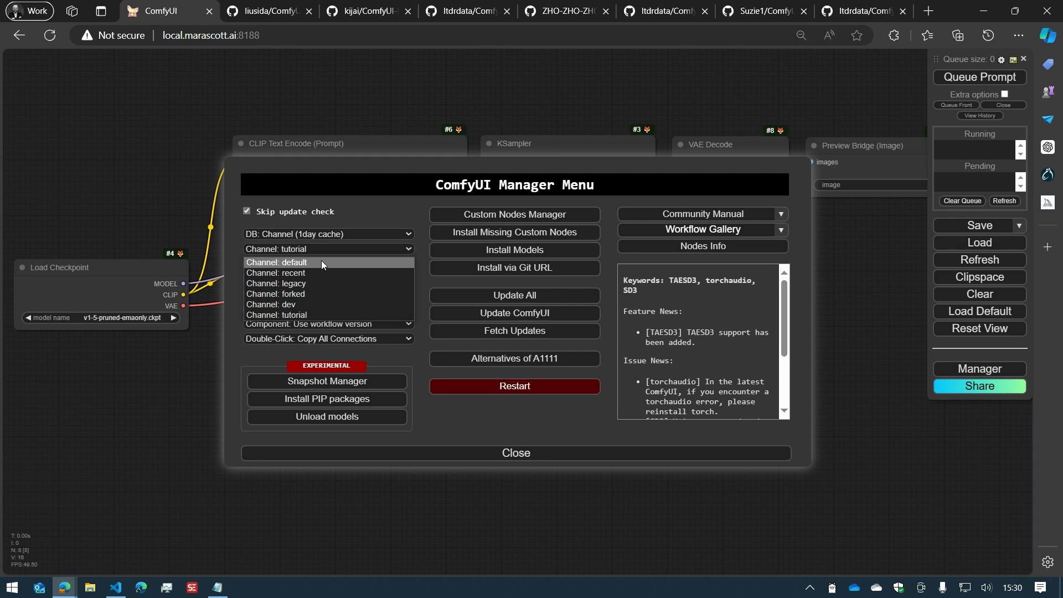
click(320, 260)
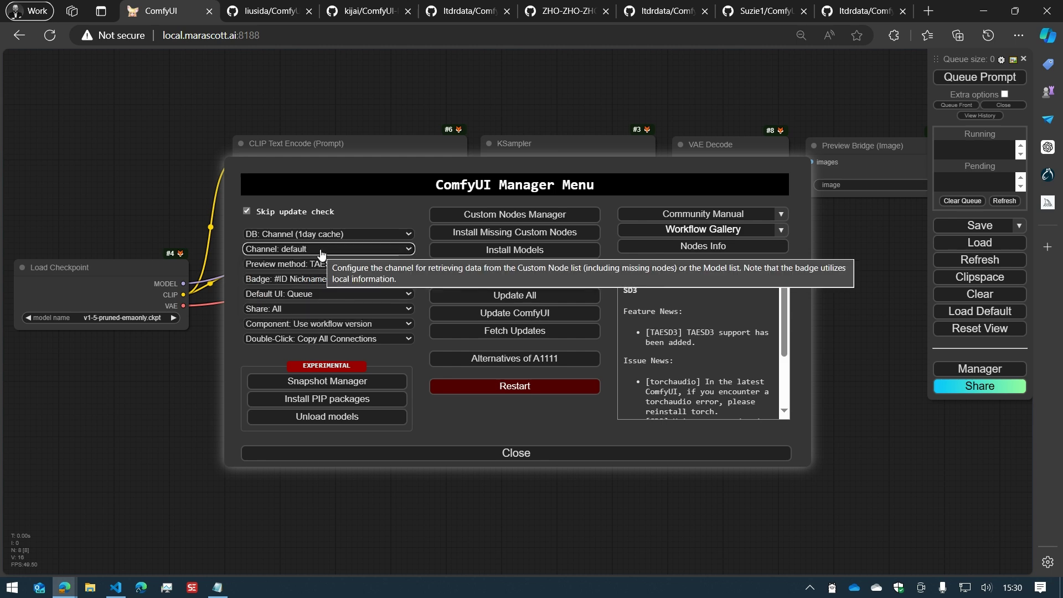